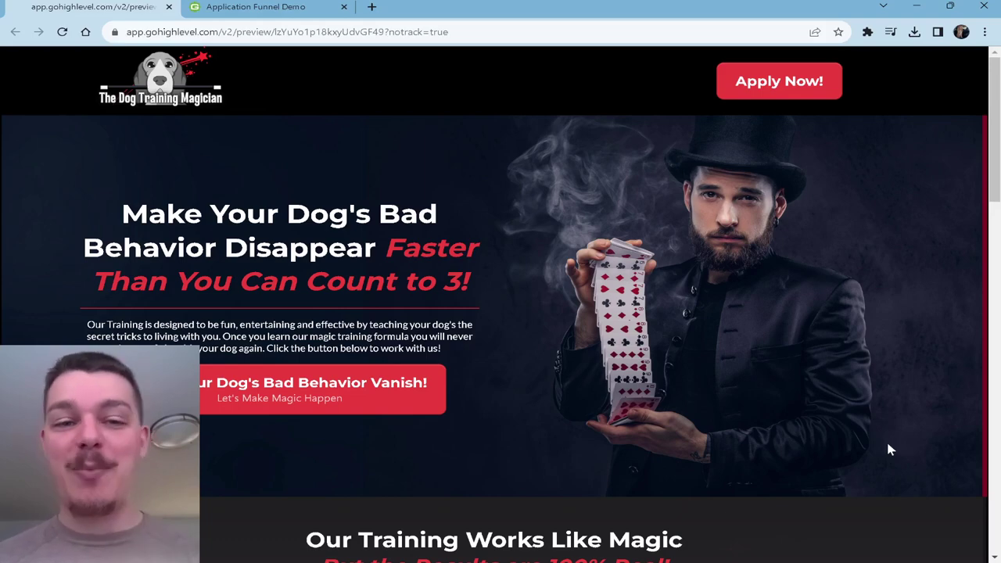
Examine the dog training landing page preview from the hero section through testimonials, services and the closing biography
scroll(889, 450, down, 1)
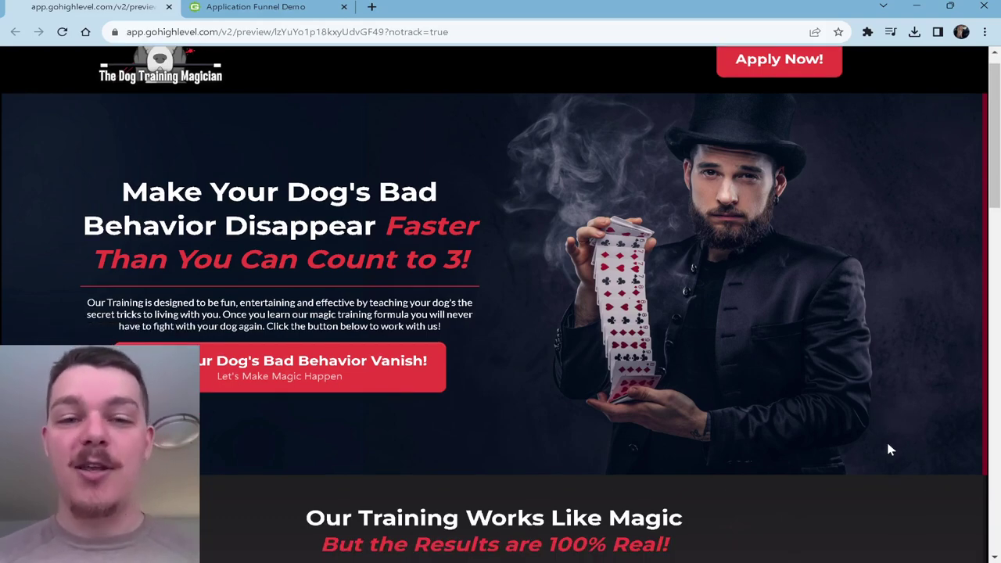
scroll(889, 450, down, 2)
scroll(889, 450, down, 4)
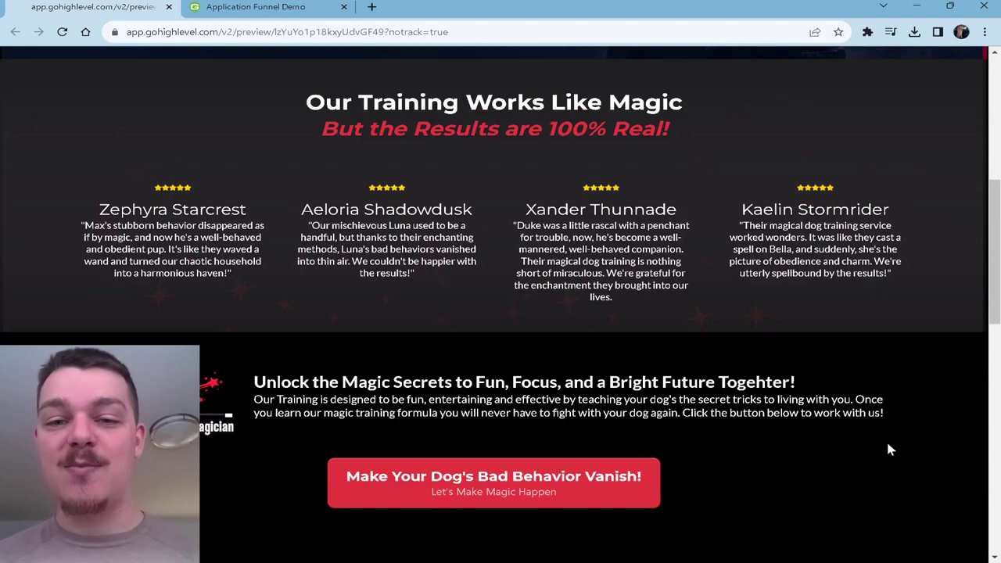
scroll(888, 450, down, 4)
scroll(889, 449, up, 1)
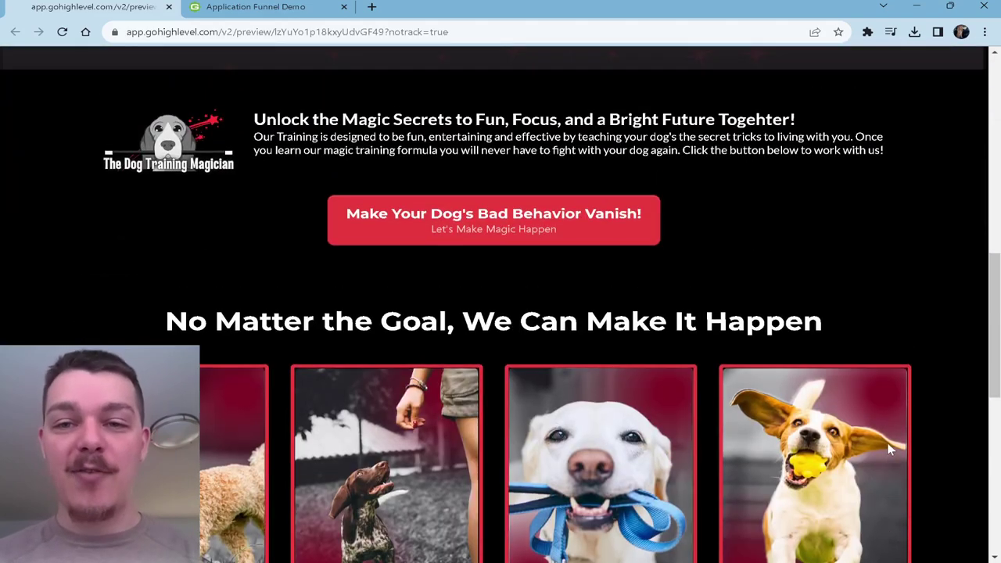
scroll(888, 450, down, 4)
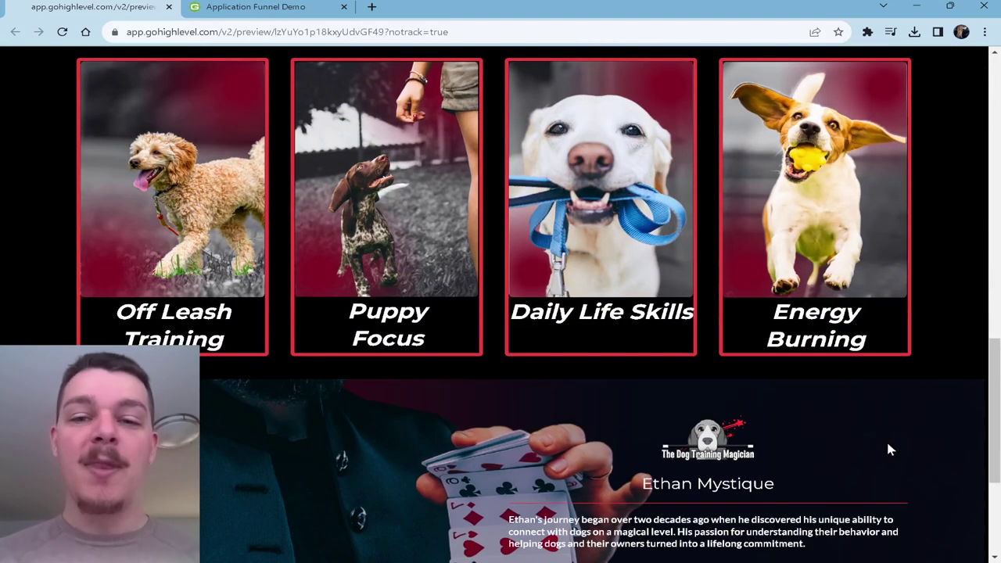
scroll(888, 450, up, 1)
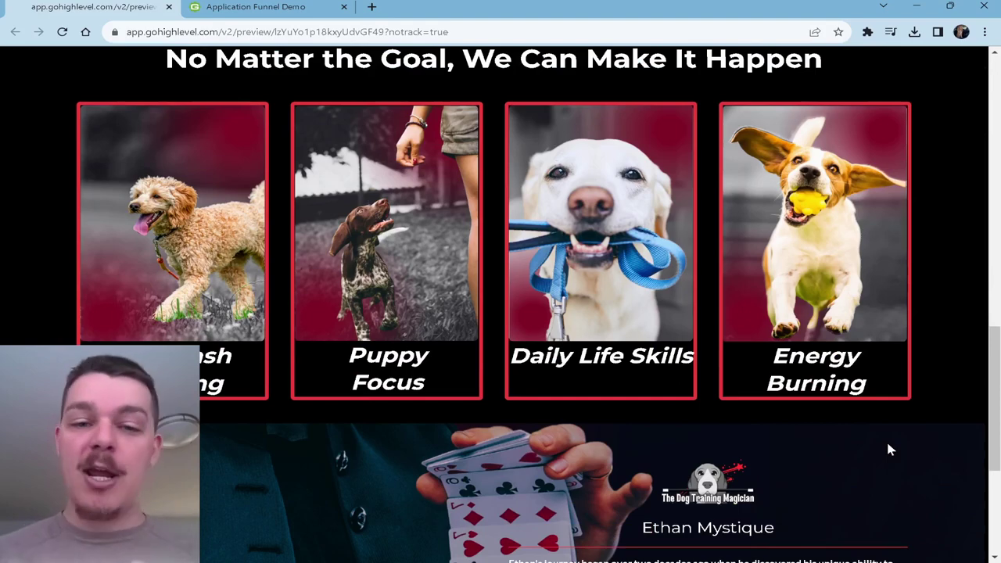
scroll(889, 450, down, 4)
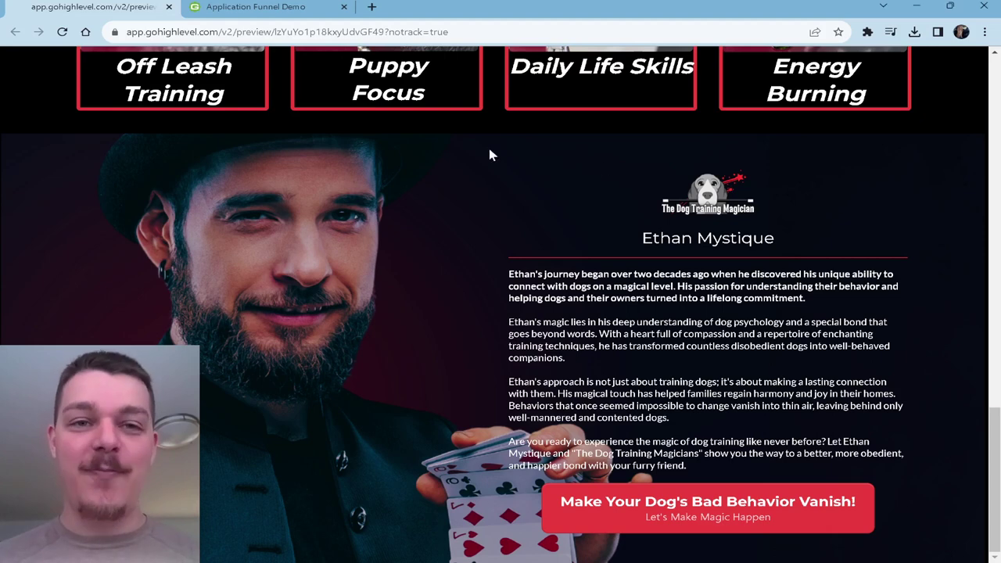
Switch to the Application Funnel Demo canvas in Geru and set the opt-in page's opt-in rate to 5%
click(274, 8)
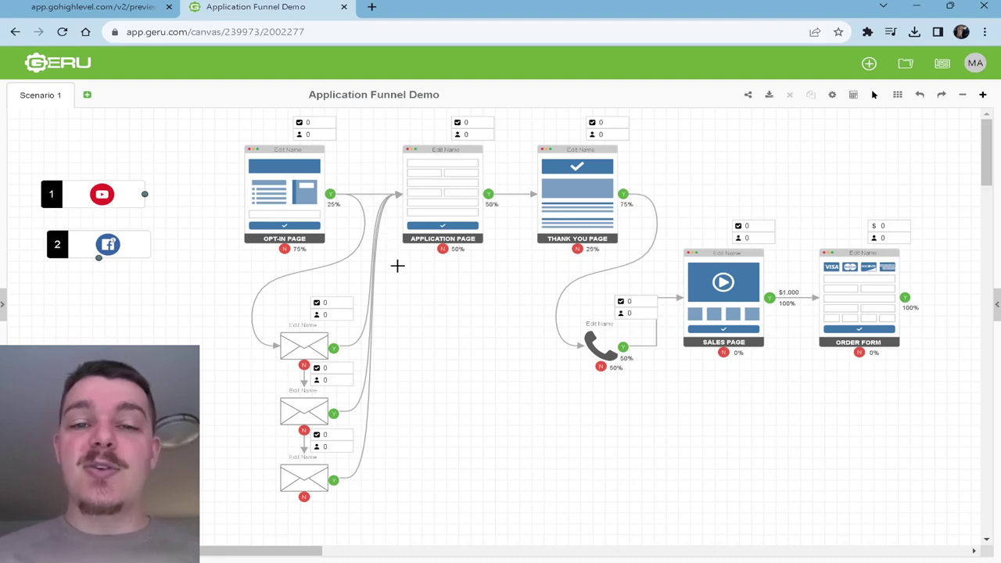
double_click(275, 199)
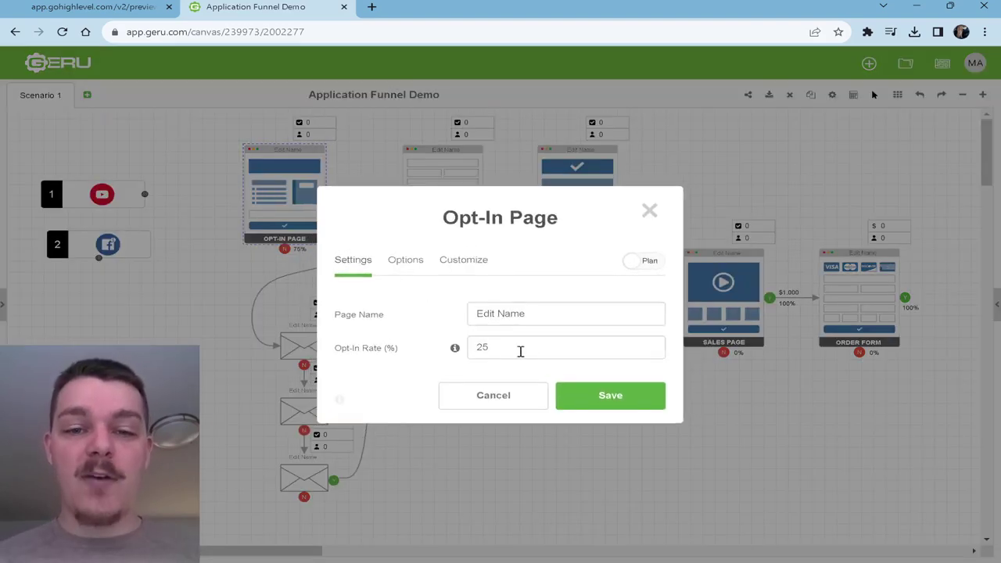
click(483, 350)
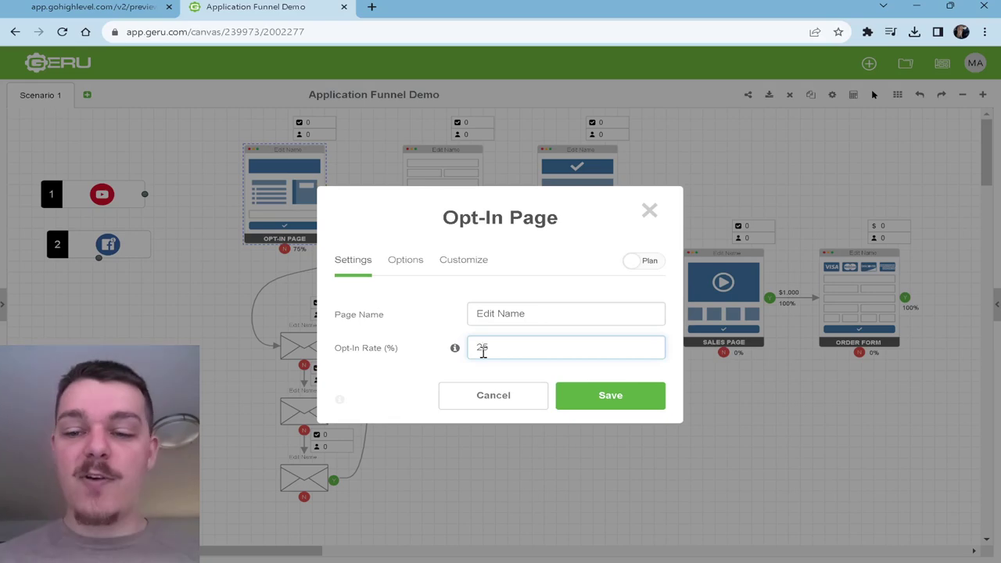
click(594, 395)
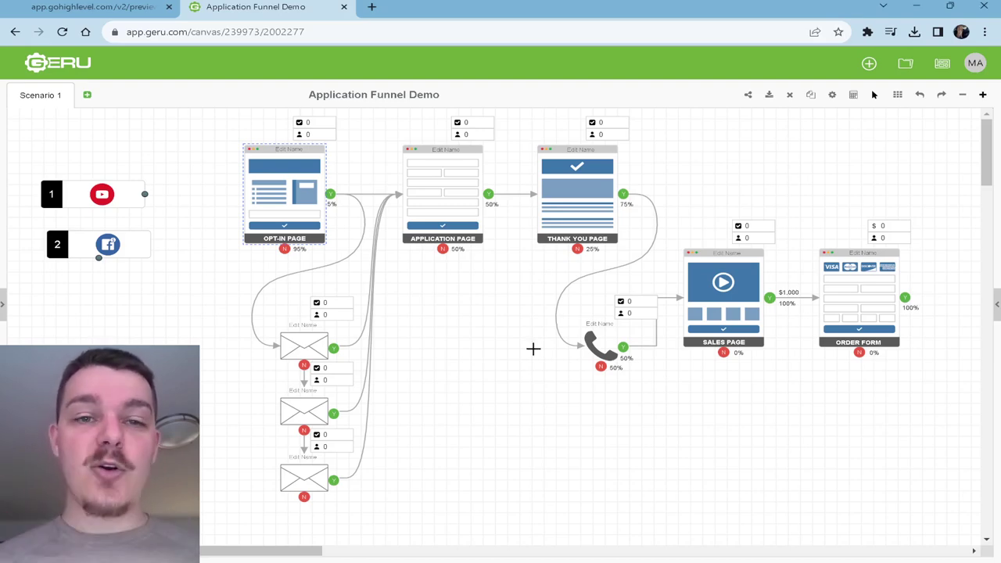
Check the YouTube traffic source's visitors, connect it to the opt-in page, and run the funnel simulation
double_click(119, 195)
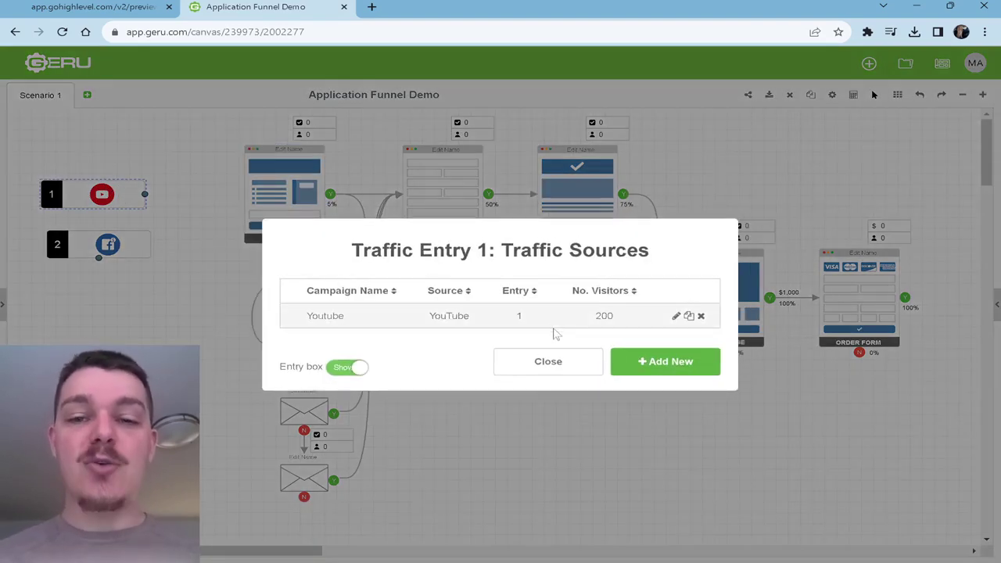
click(587, 371)
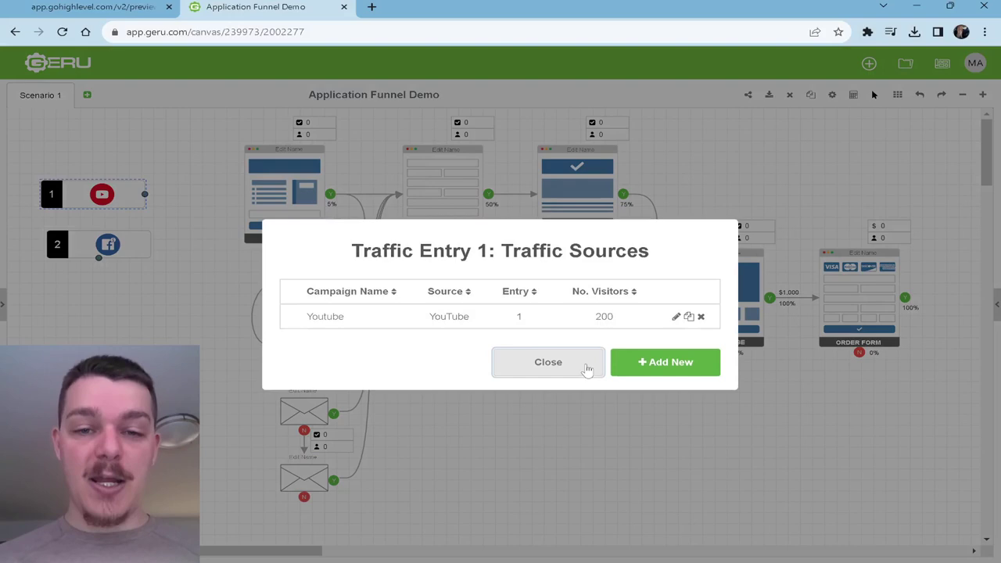
drag(143, 196, 285, 192)
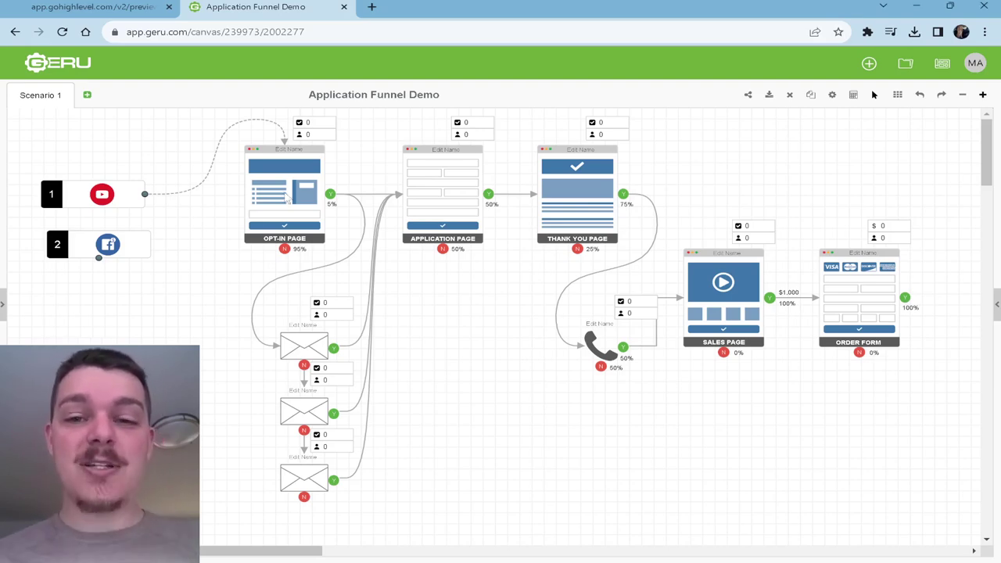
click(993, 304)
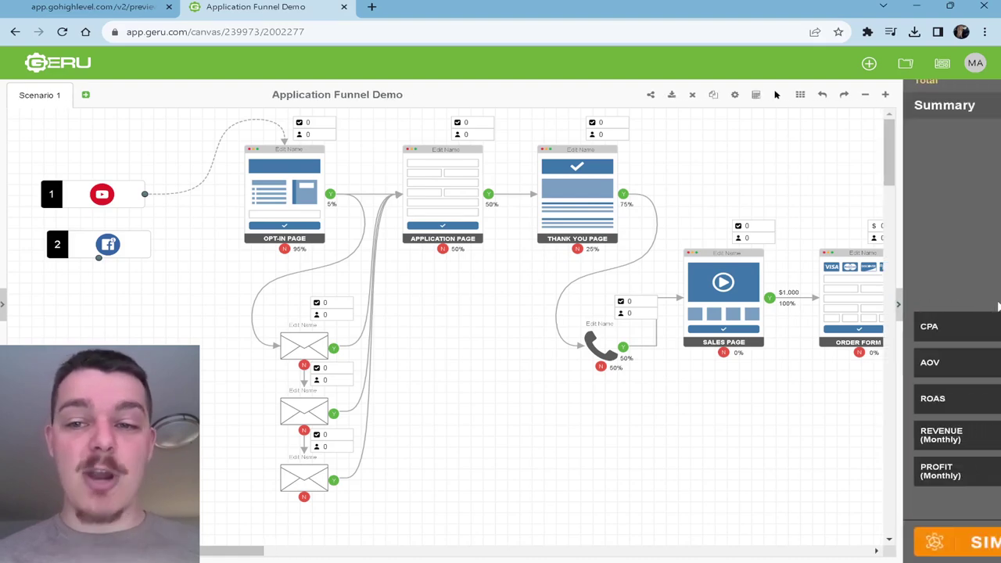
click(914, 548)
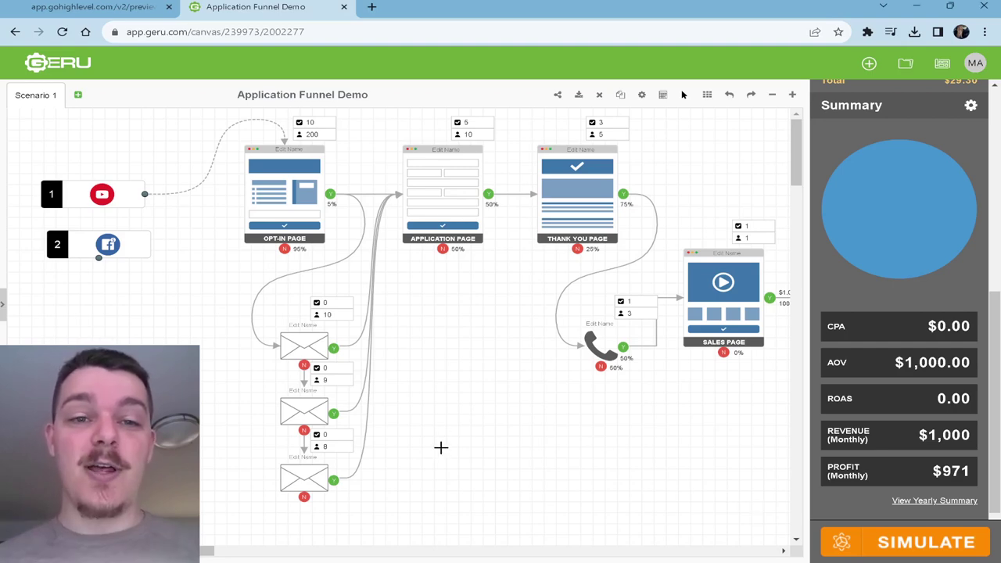
Set the opt-in page's opt-in rate to 10% and rerun the simulation
double_click(283, 210)
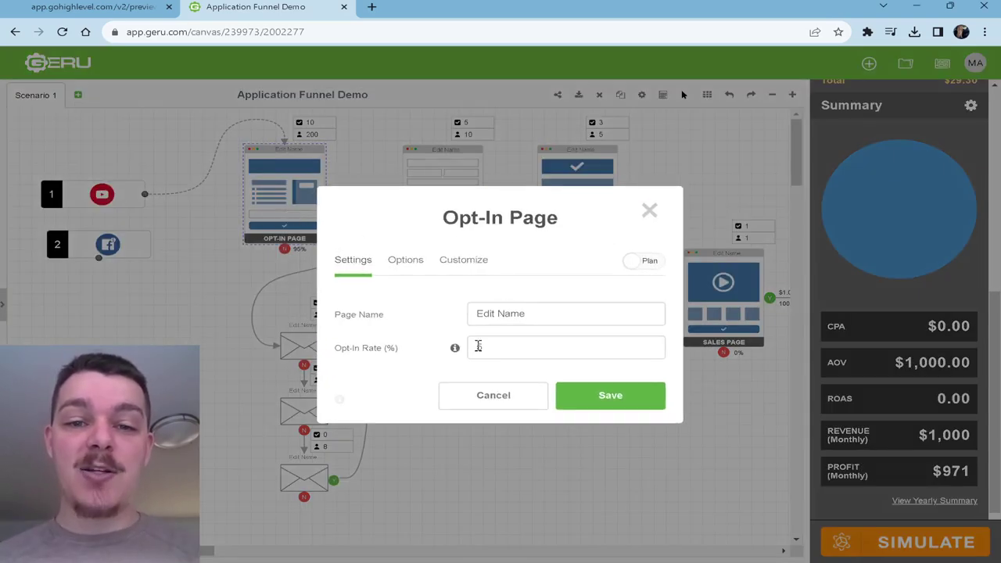
click(478, 346)
text(10)
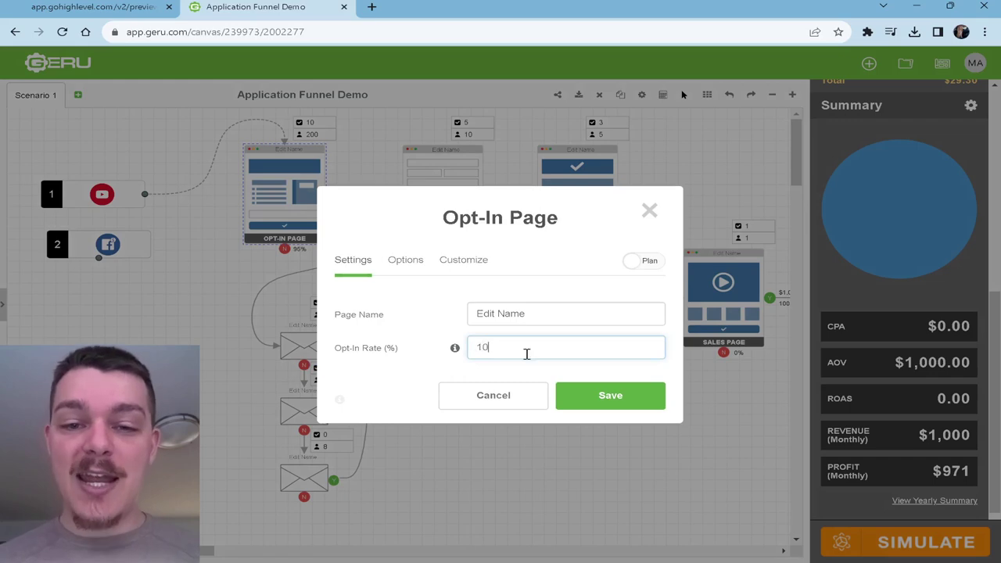
click(627, 396)
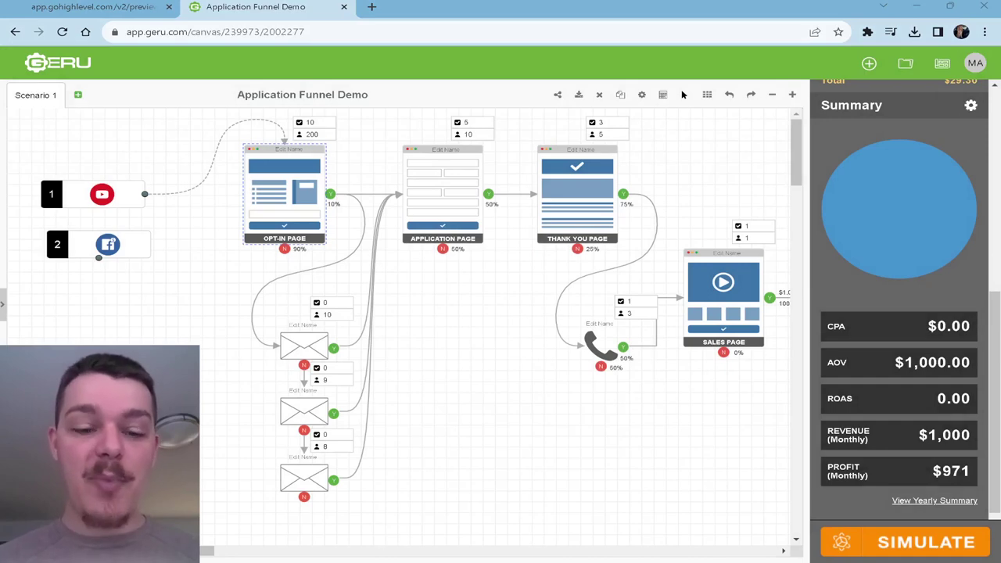
click(931, 549)
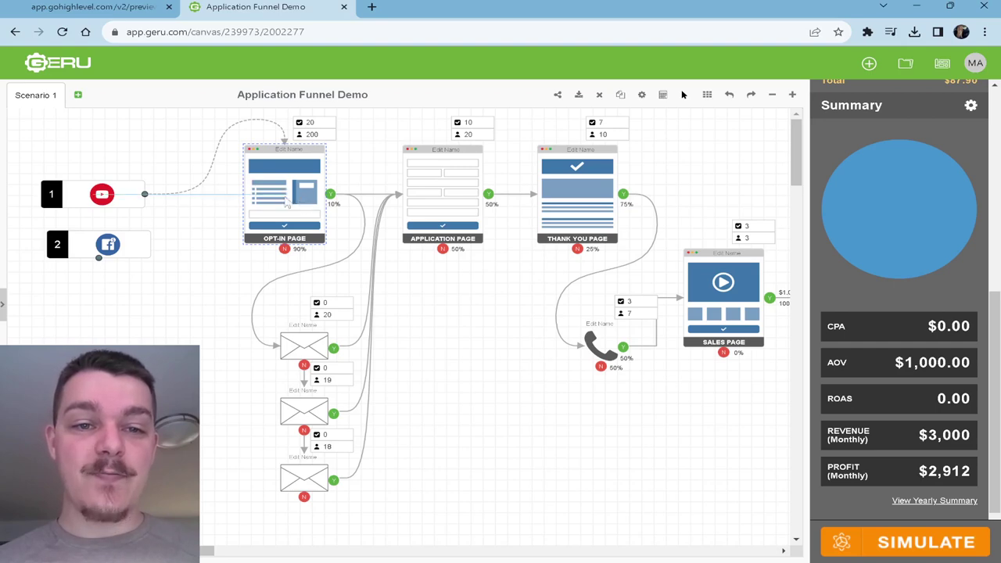
Raise the opt-in page's opt-in rate to 25% and simulate the funnel again
double_click(305, 198)
double_click(489, 347)
text(25)
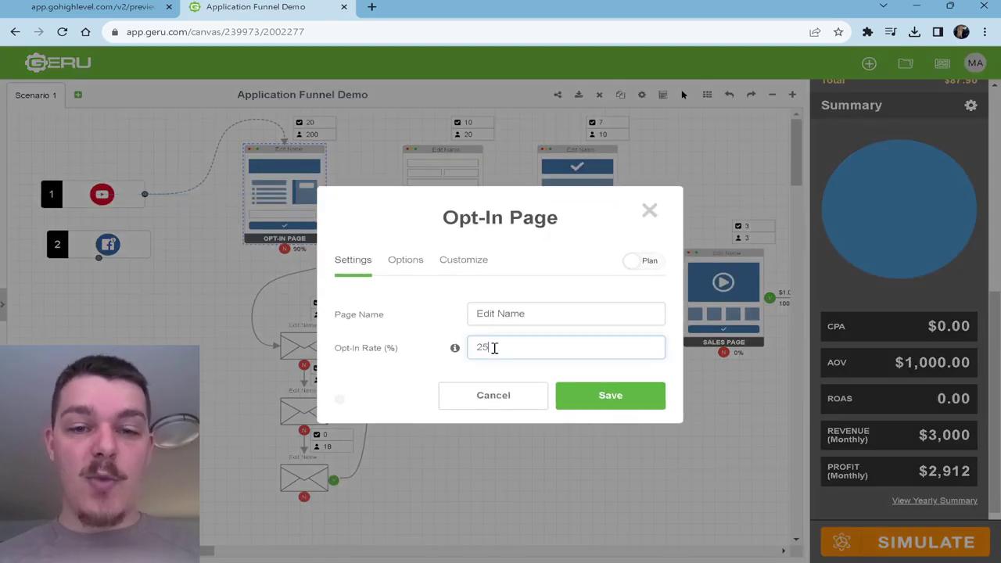
click(608, 395)
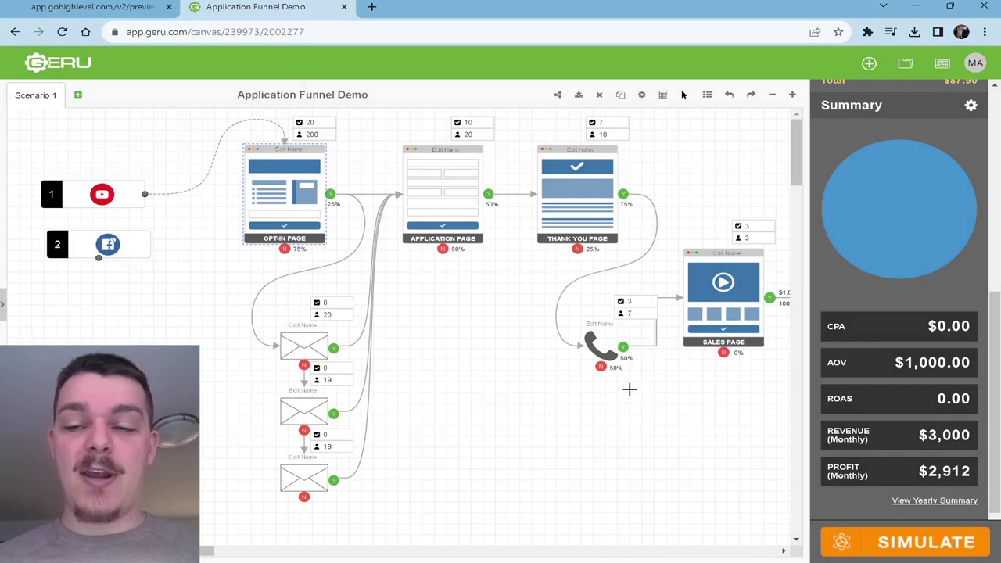
click(936, 545)
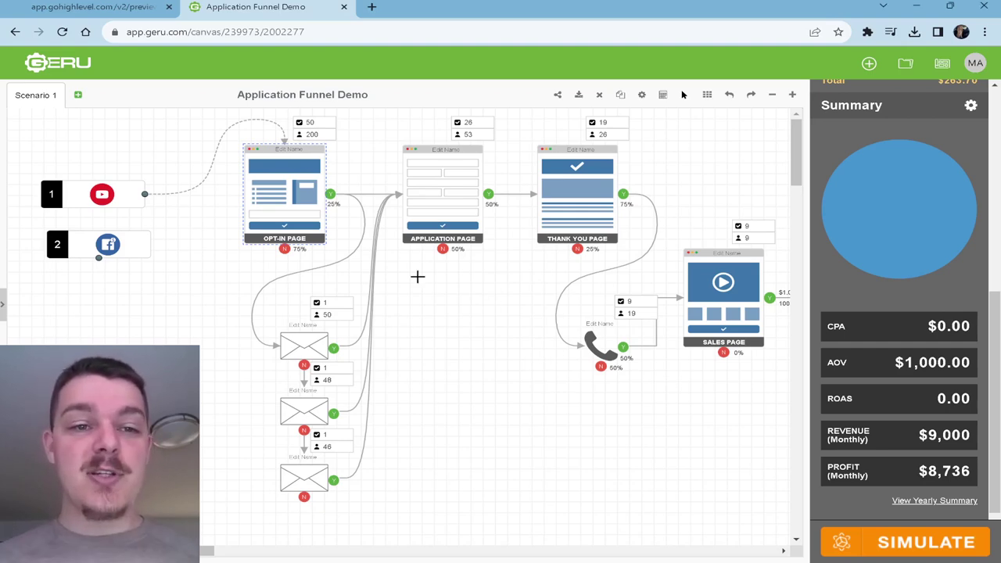
Check the Facebook Ads traffic source's visitors, connect it to the opt-in page, and simulate the funnel with both sources
click(109, 238)
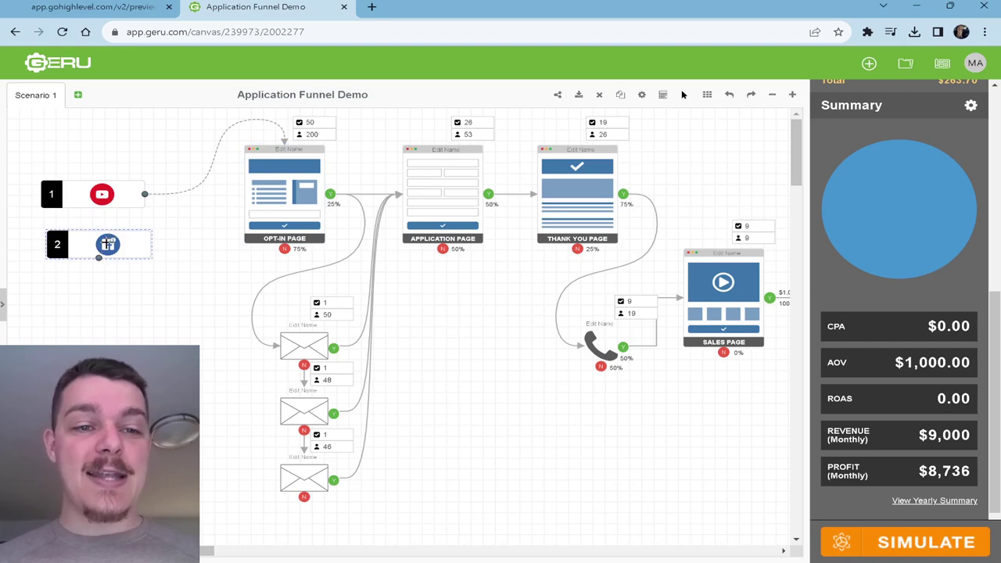
double_click(108, 244)
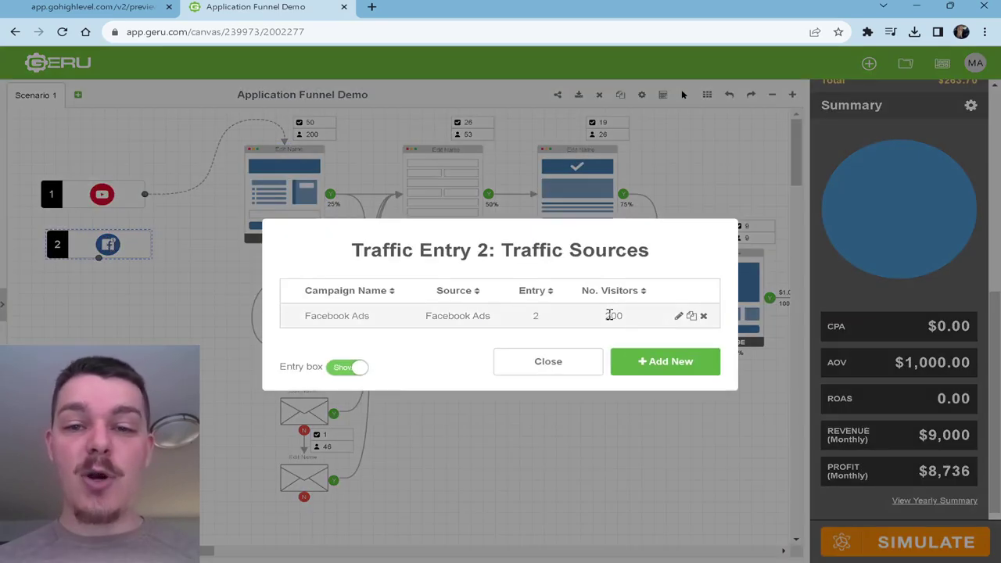
click(588, 361)
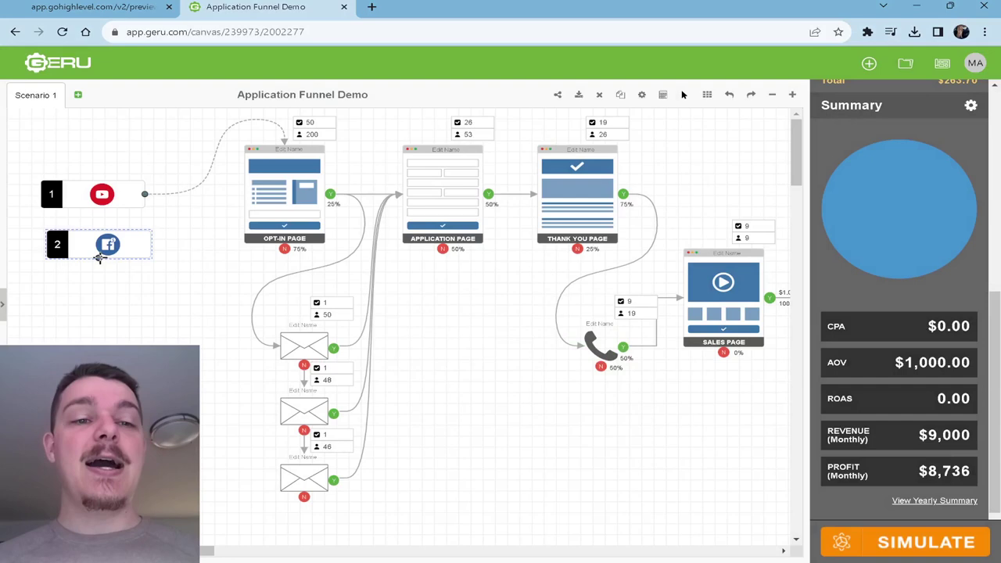
drag(101, 262, 286, 194)
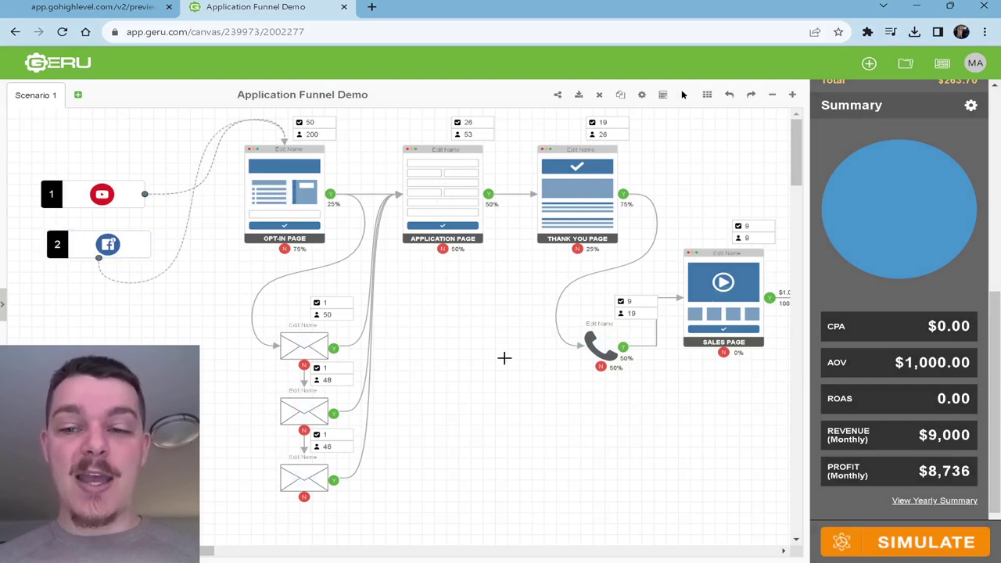
click(931, 548)
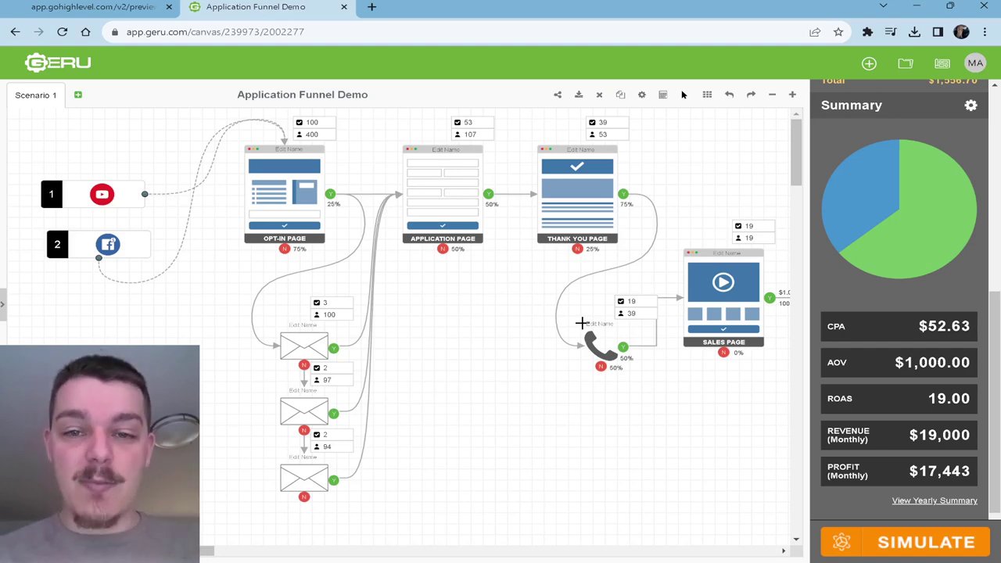
scroll(581, 323, right, 5)
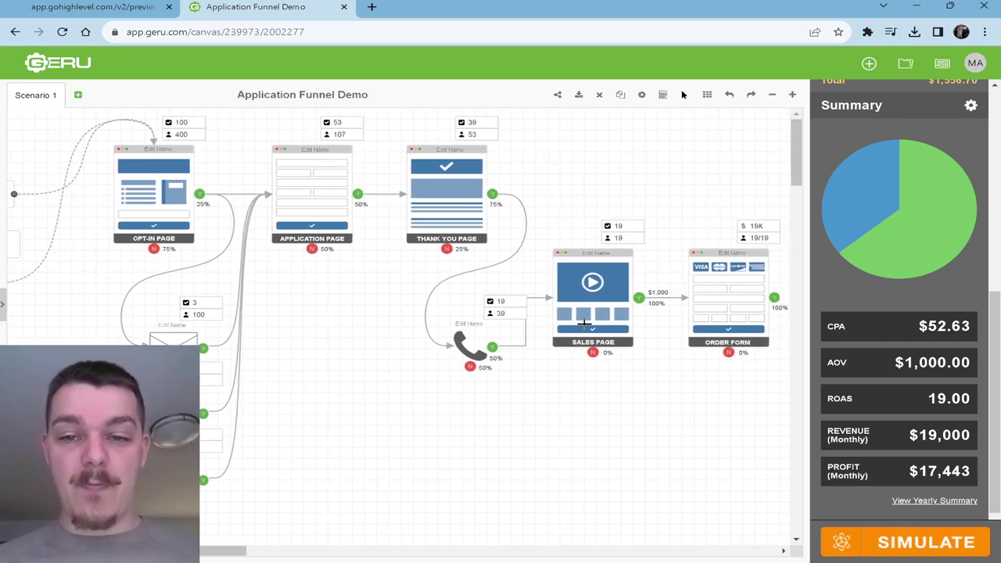
scroll(585, 323, right, 2)
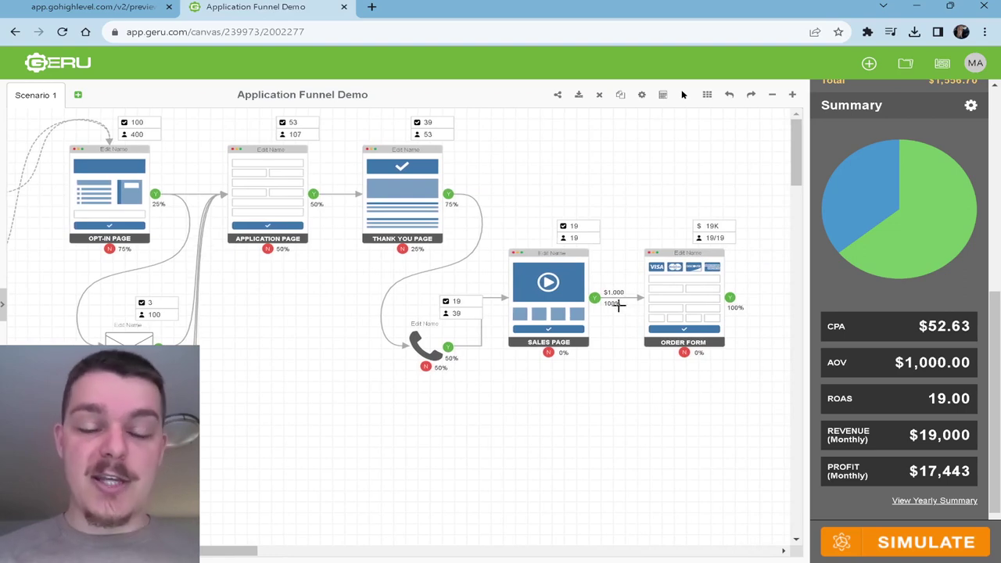